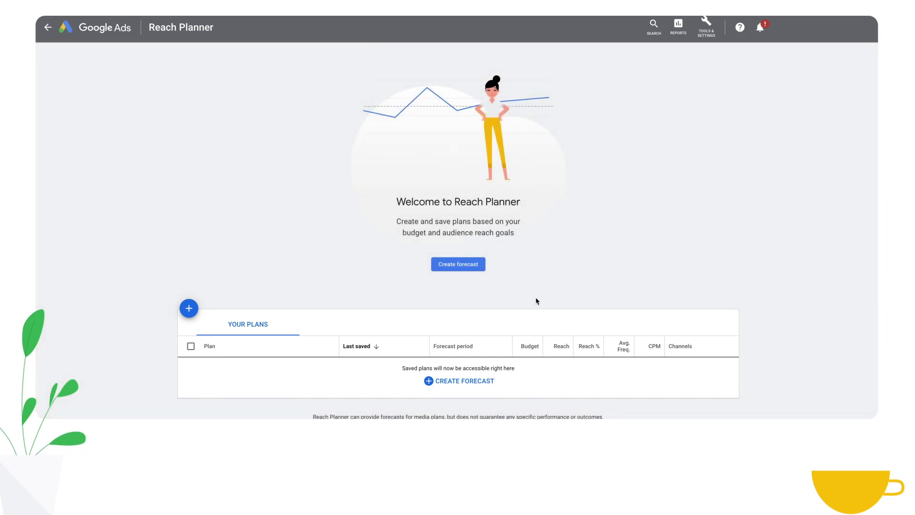
- Create a new reach forecast with the YouTube + TV channel option
click(466, 267)
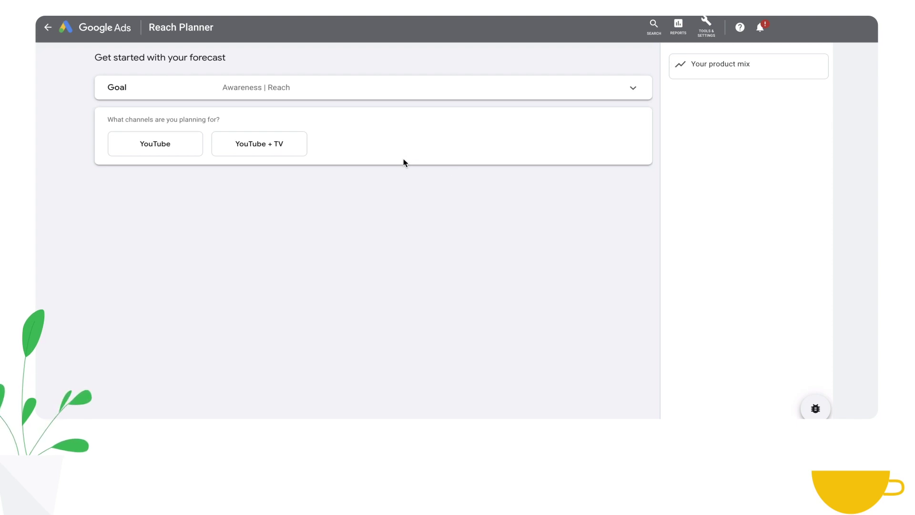
mouse_move(296, 151)
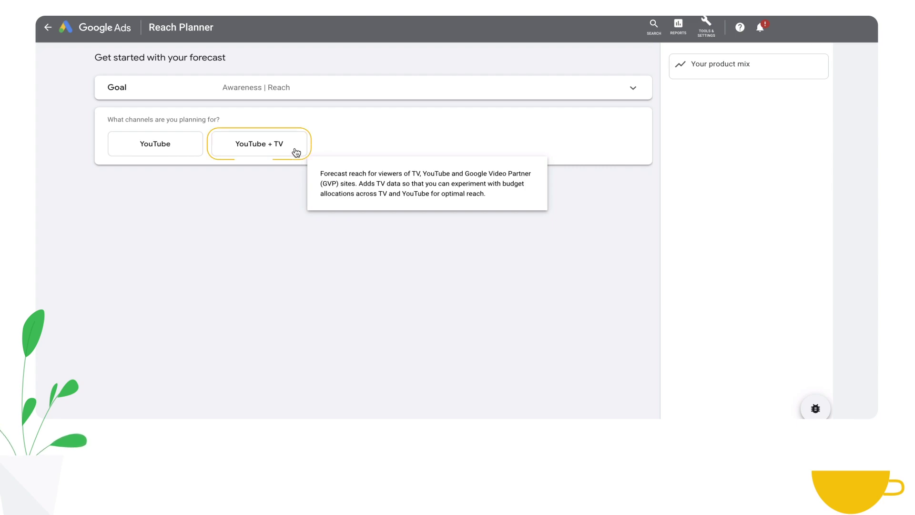
click(295, 152)
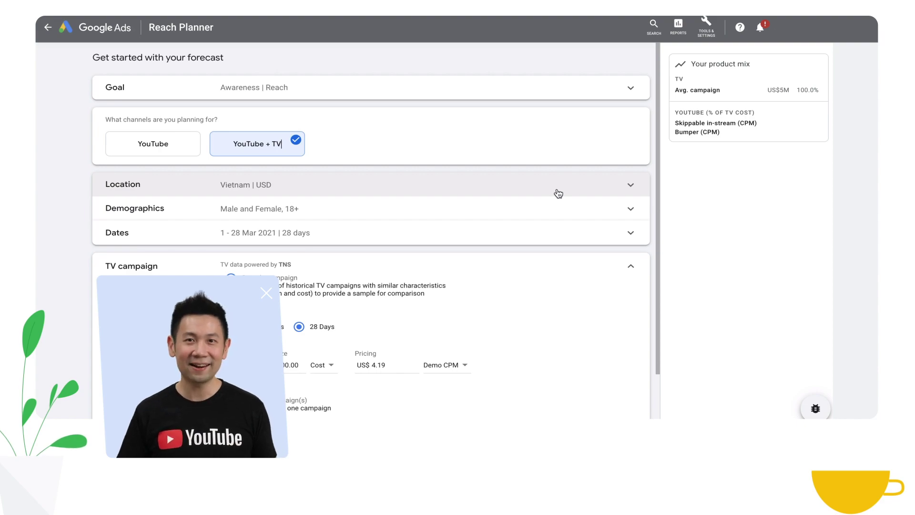
- Set the country to Vietnam, priced in US dollars, after briefly trying Japan
click(559, 194)
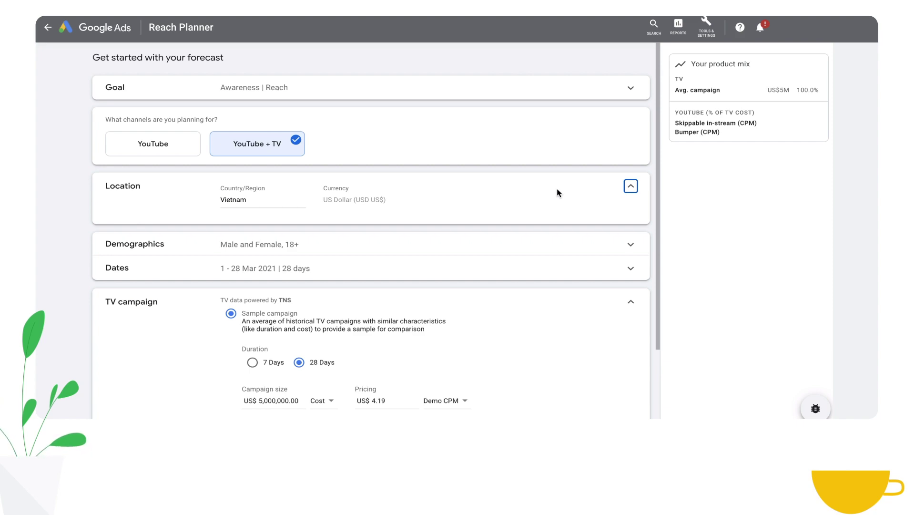
click(270, 197)
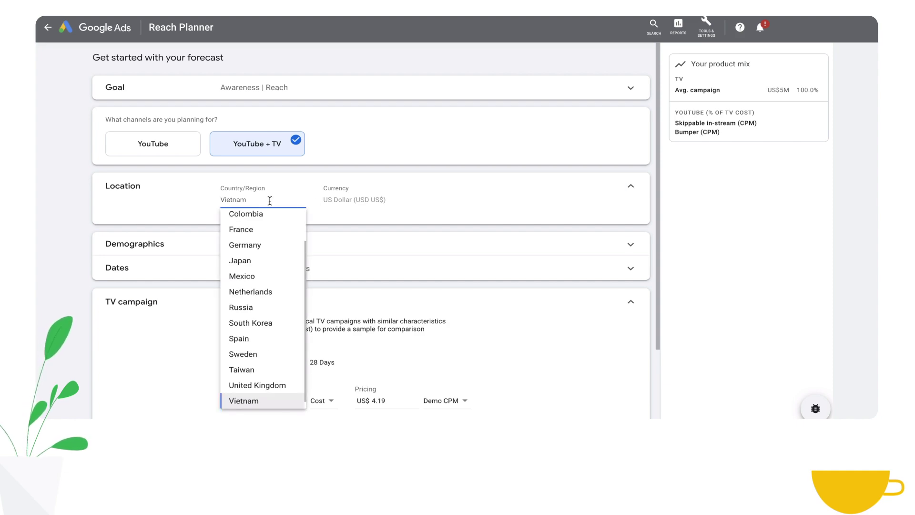
click(273, 261)
click(398, 202)
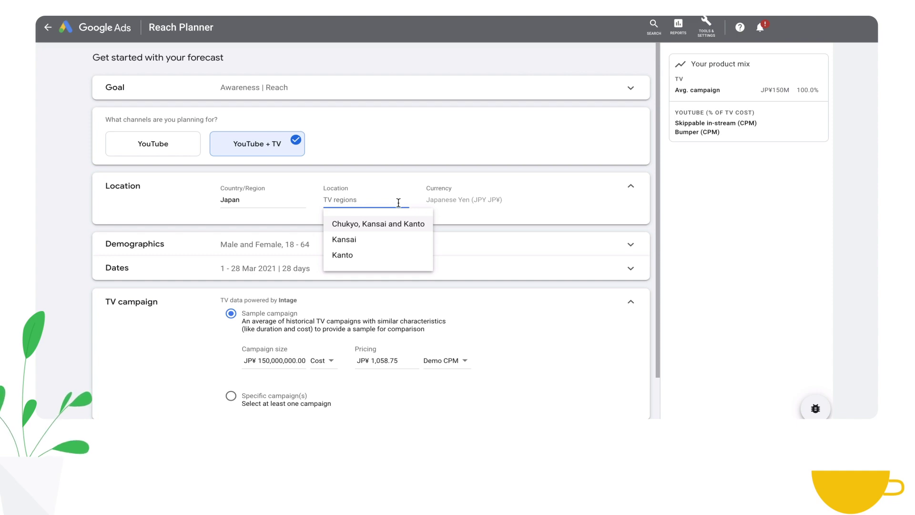
click(275, 201)
scroll(271, 251, down, 3)
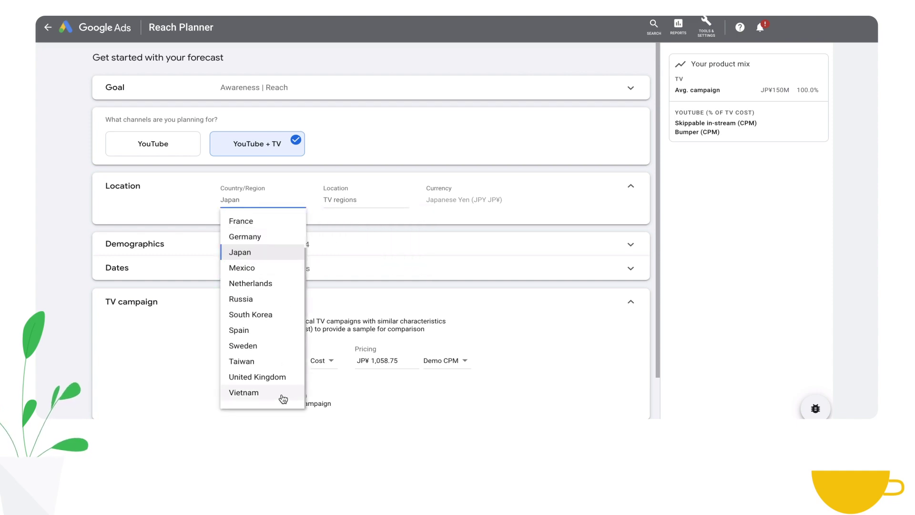
click(284, 396)
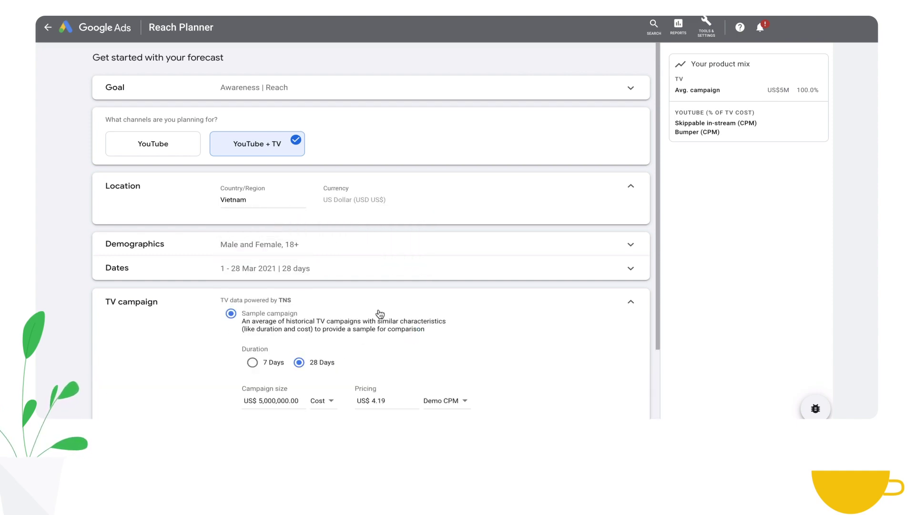
- Change the upper age limit from 65+ to 34 so the audience is 18–34
click(406, 251)
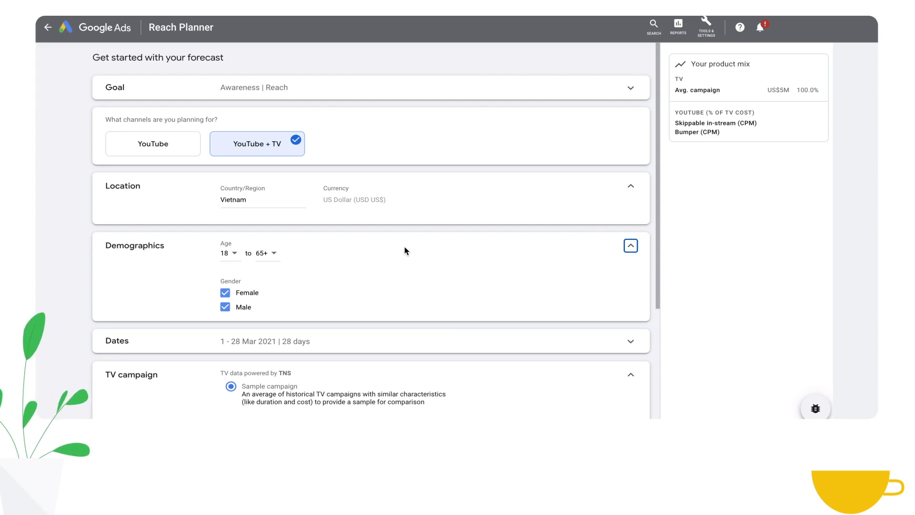
click(270, 253)
click(270, 280)
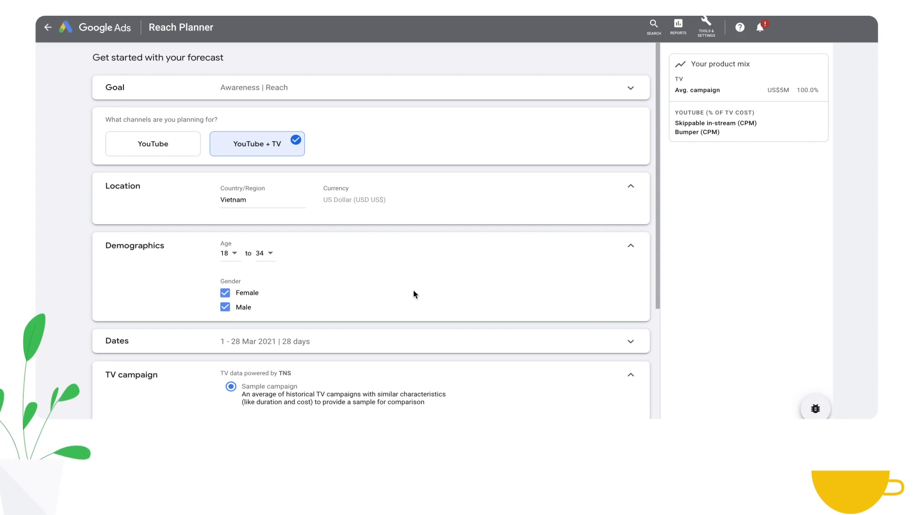
scroll(413, 294, down, 4)
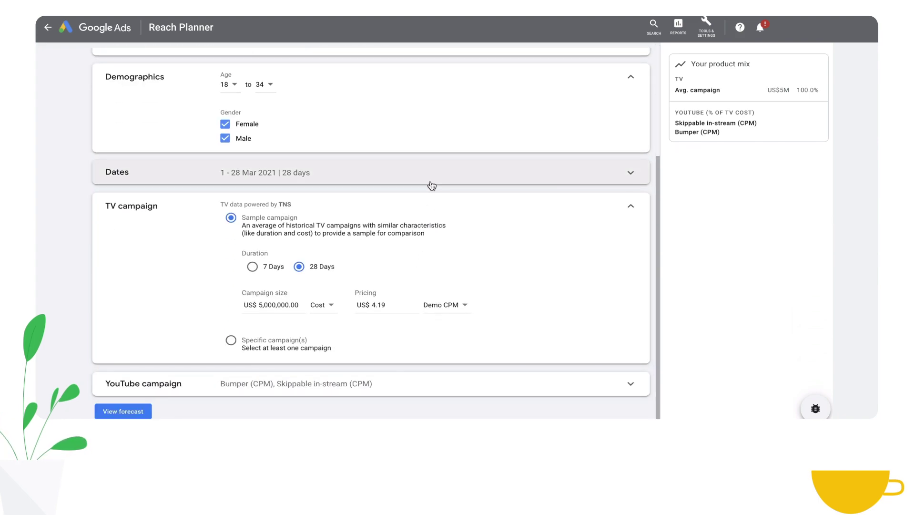
- Set the forecast date range to 1–7 May 2021 and apply it
click(431, 177)
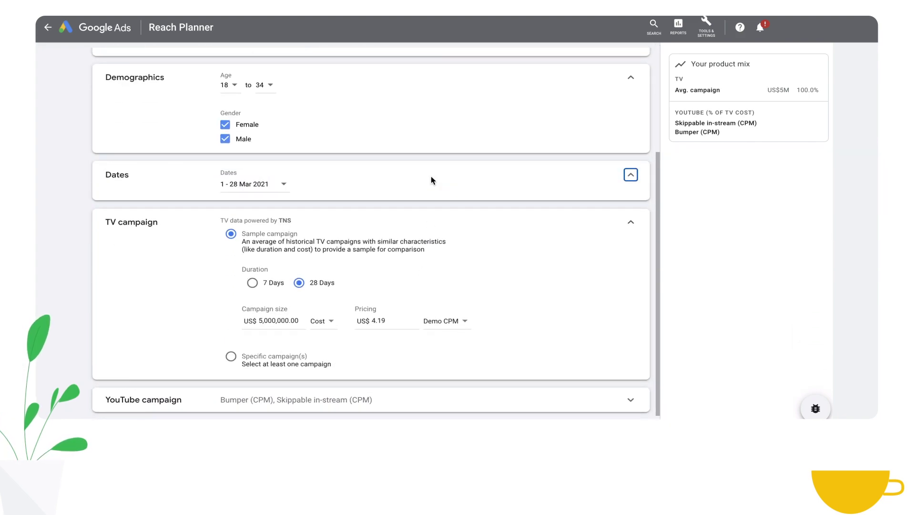
click(284, 184)
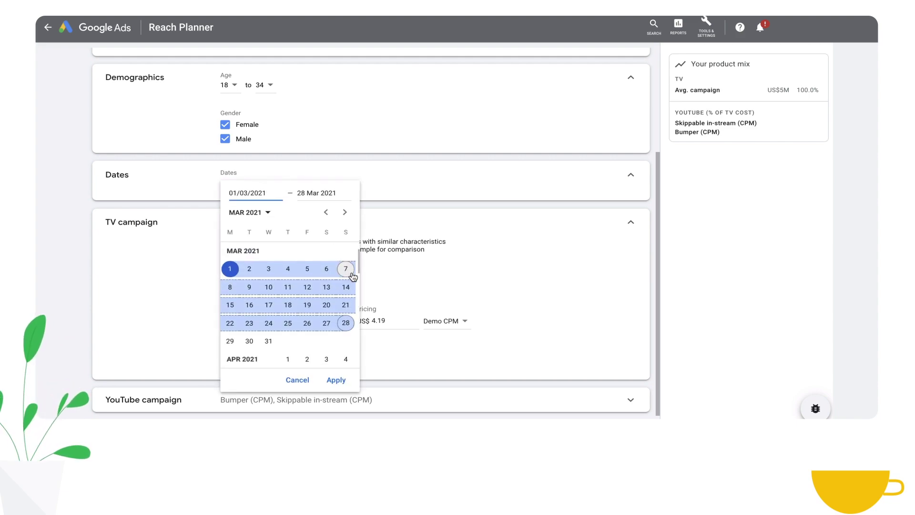
scroll(352, 277, down, 3)
scroll(353, 276, down, 3)
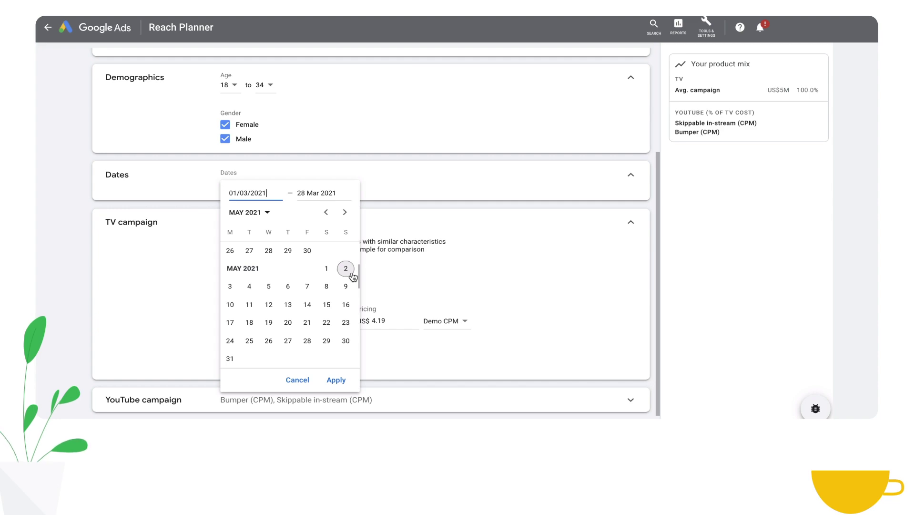
click(327, 269)
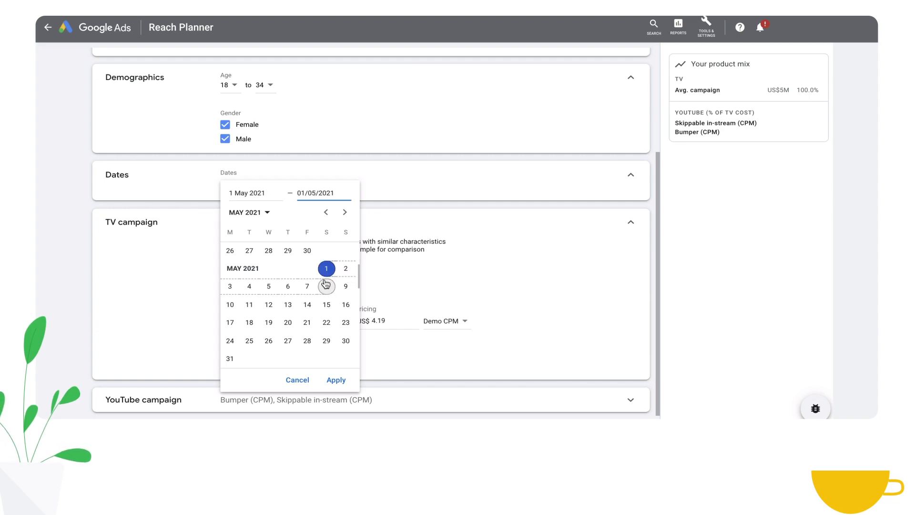
click(310, 288)
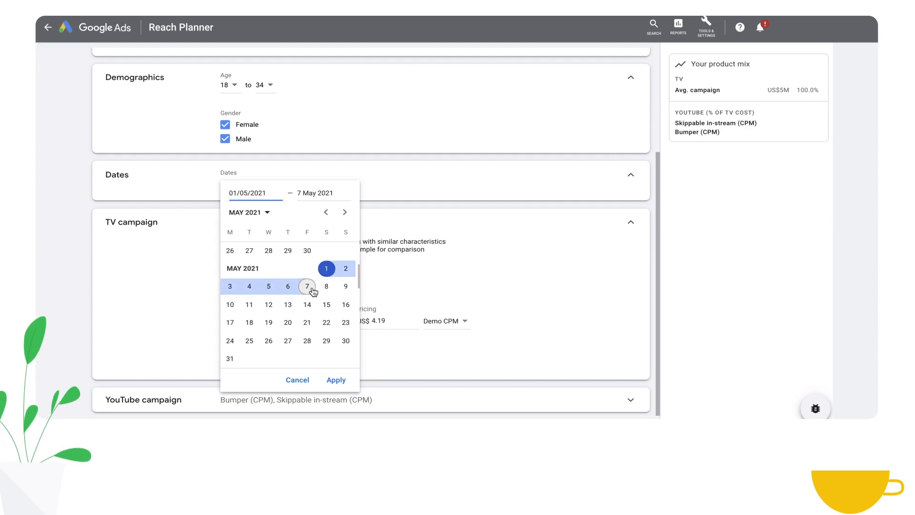
click(340, 380)
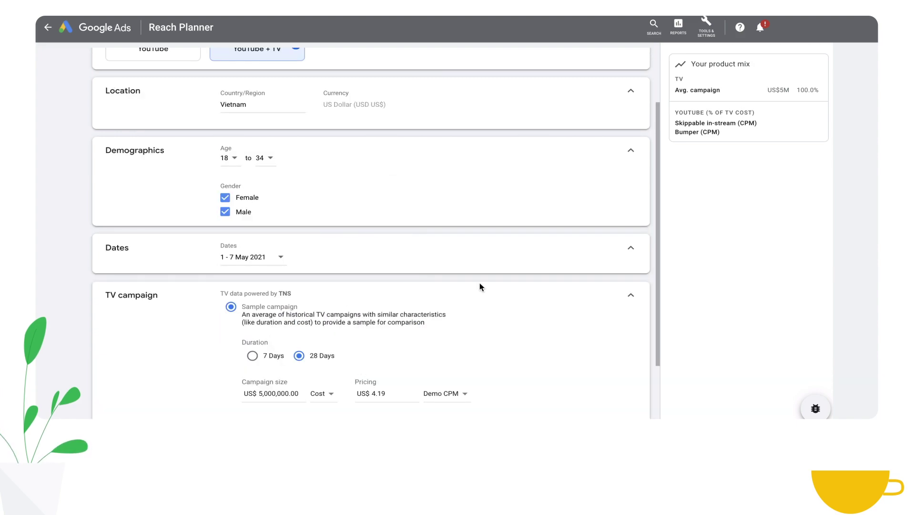
scroll(480, 283, down, 2)
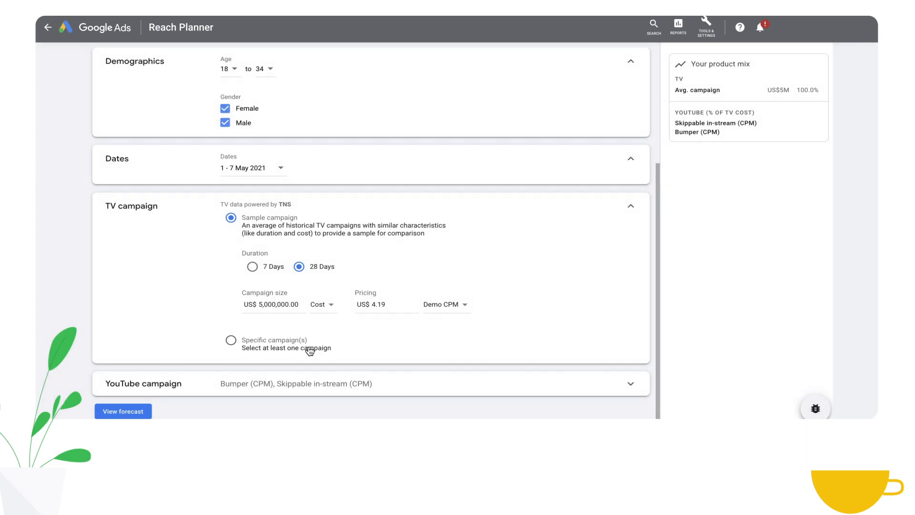
- Switch the TV campaign from the sample to Specific campaign(s)
click(309, 351)
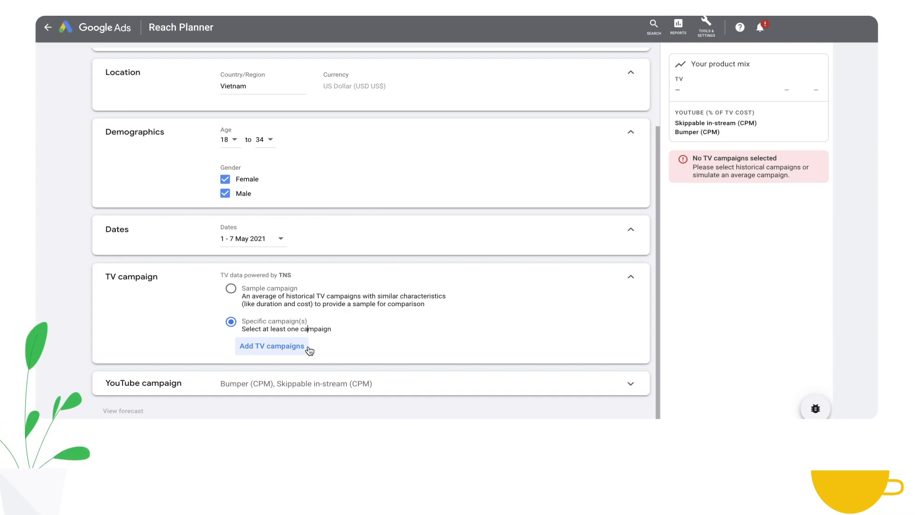
click(297, 350)
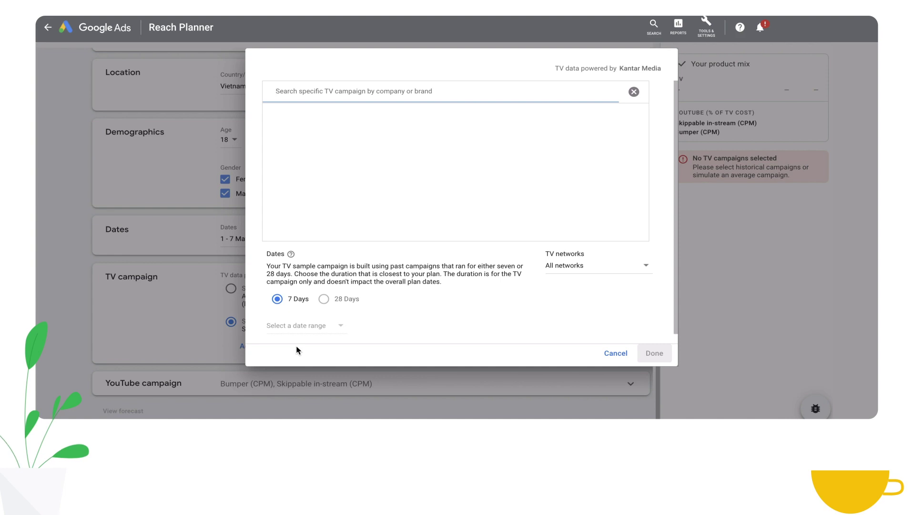
text(google)
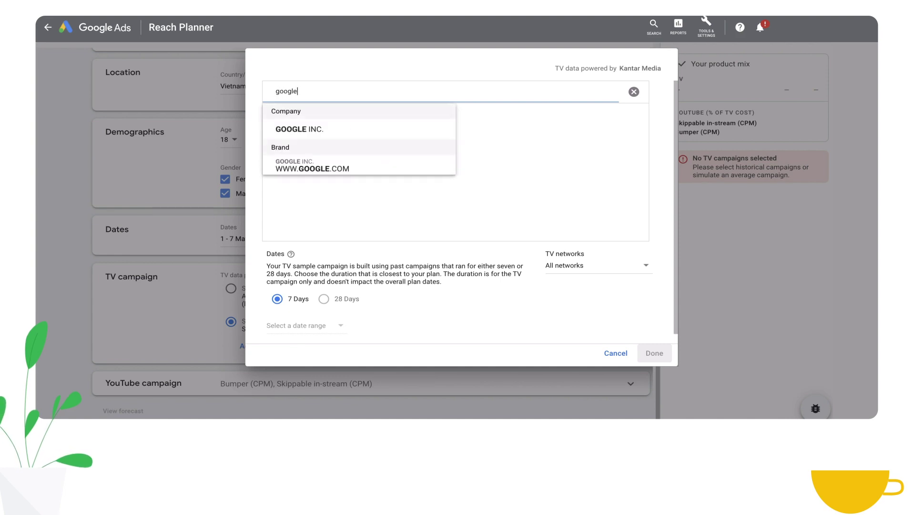
click(360, 129)
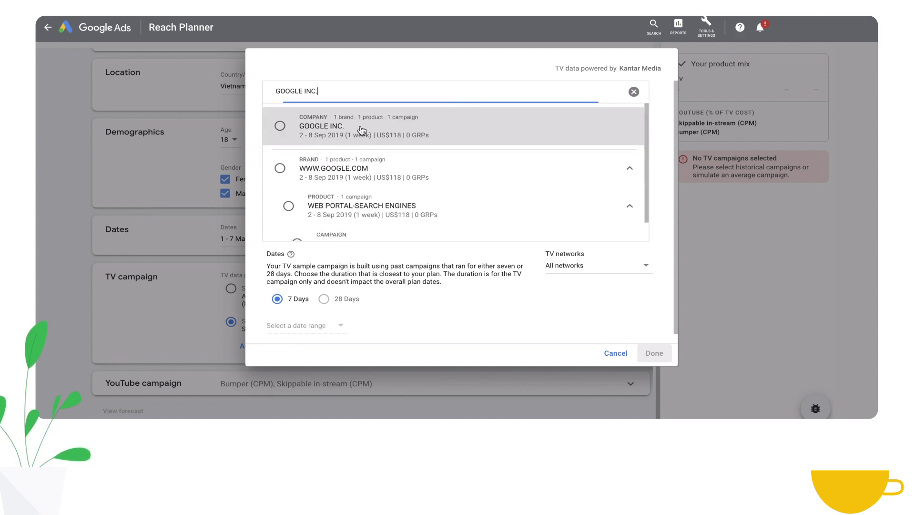
scroll(530, 184, down, 1)
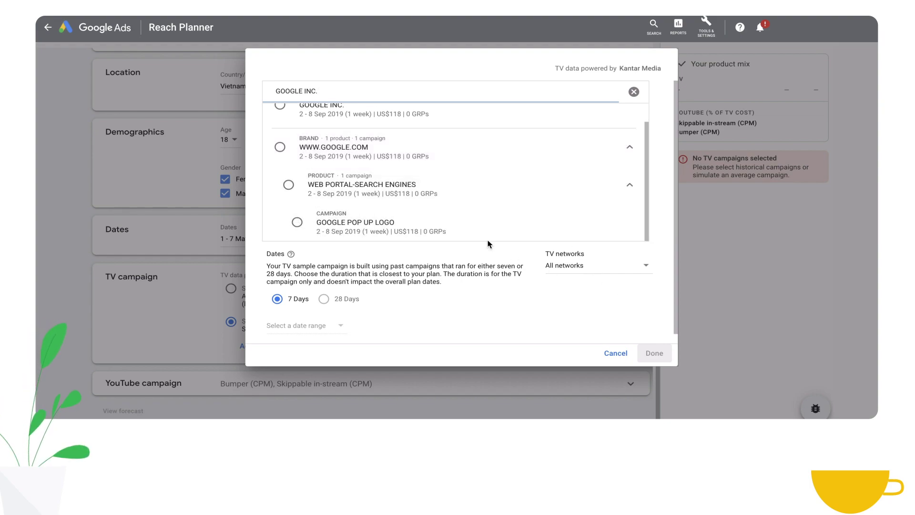
click(391, 163)
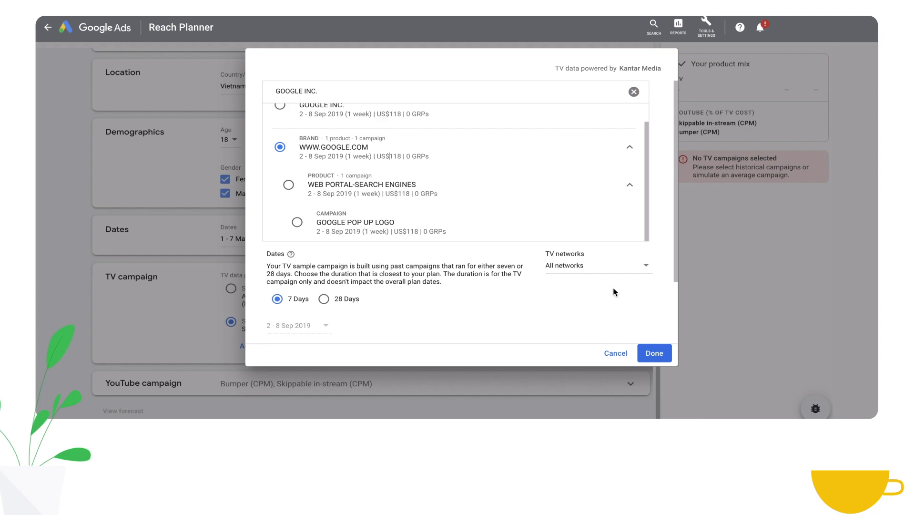
scroll(614, 291, down, 1)
scroll(614, 292, down, 1)
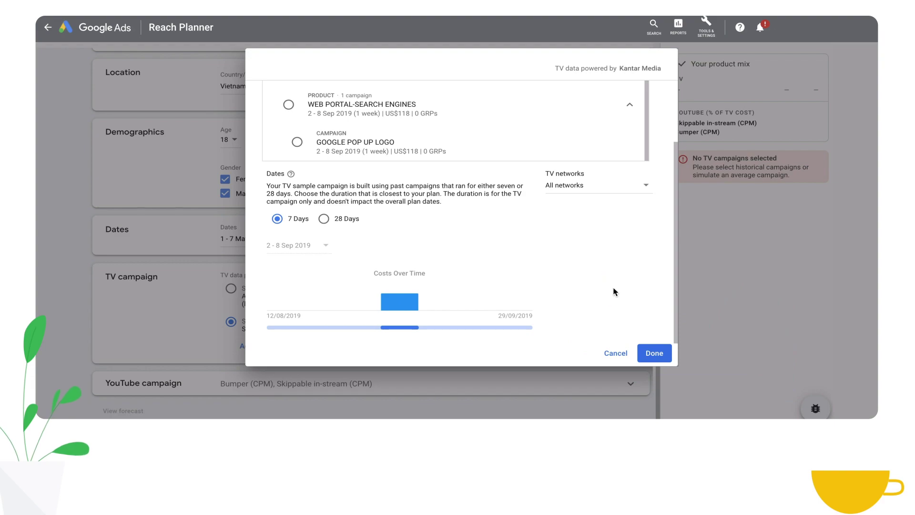
click(653, 352)
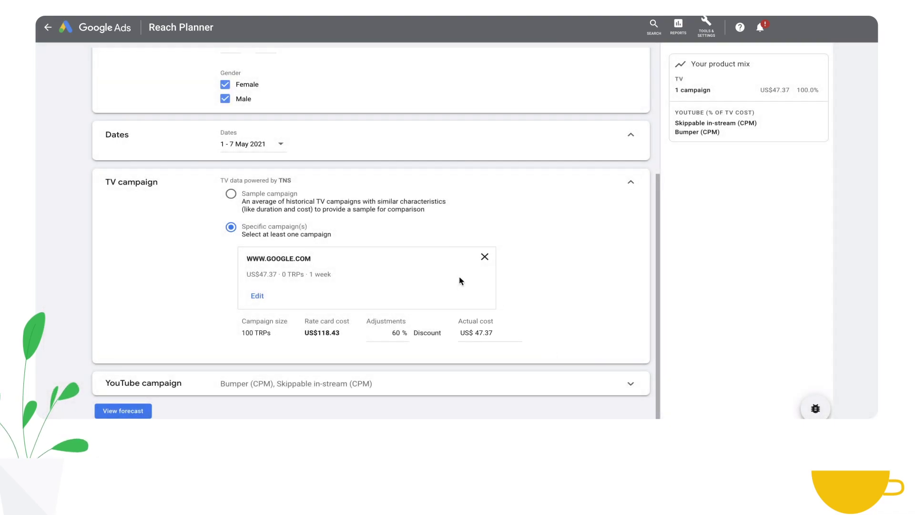
- Change the plan dates to 1–28 May 2021
scroll(268, 156, up, 1)
click(267, 151)
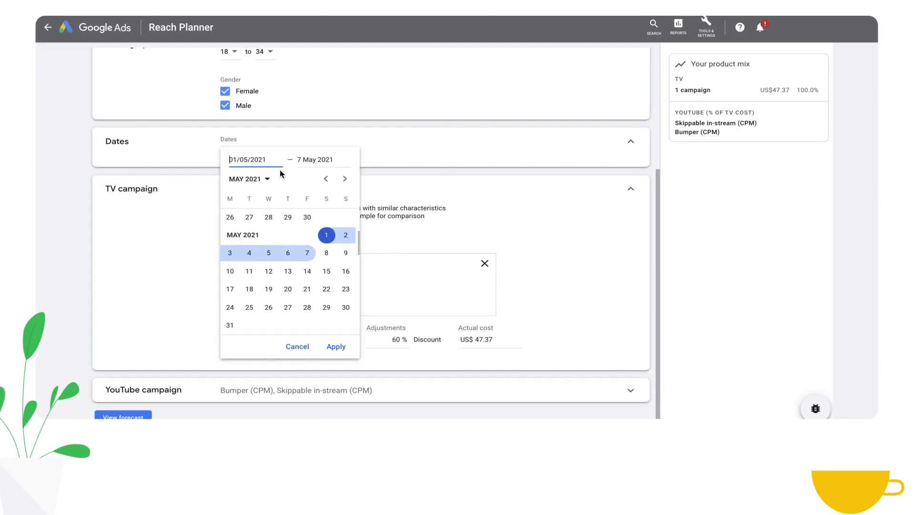
click(327, 235)
click(307, 309)
click(336, 347)
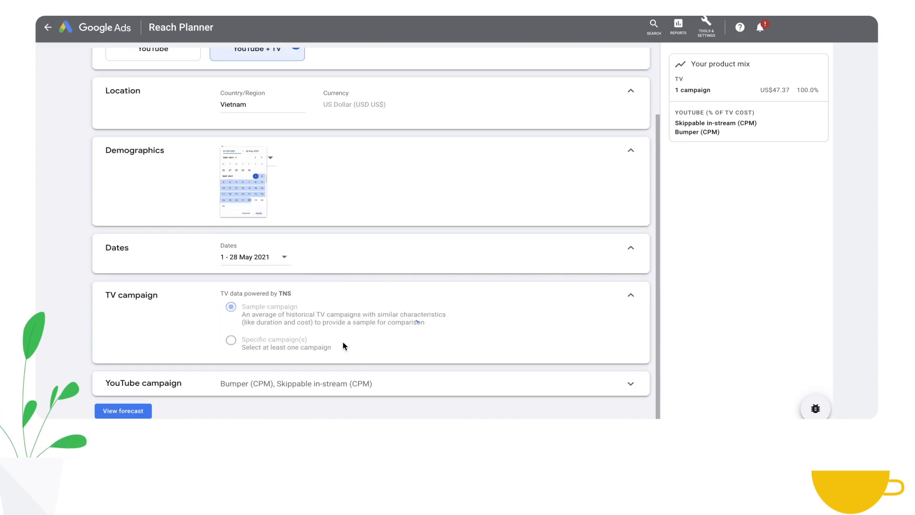
- Size the sample TV campaign at 1000 TRP with US$800 Cost/Demo TRP pricing
scroll(449, 299, down, 2)
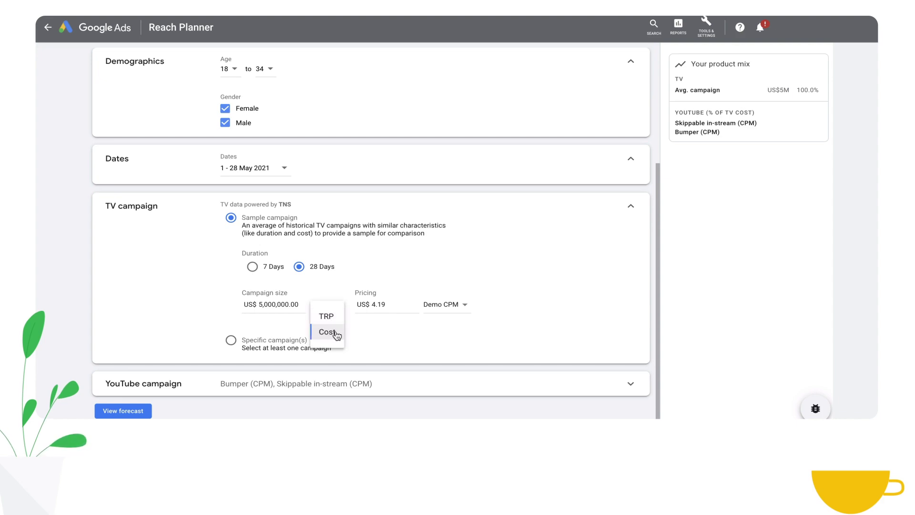
click(439, 314)
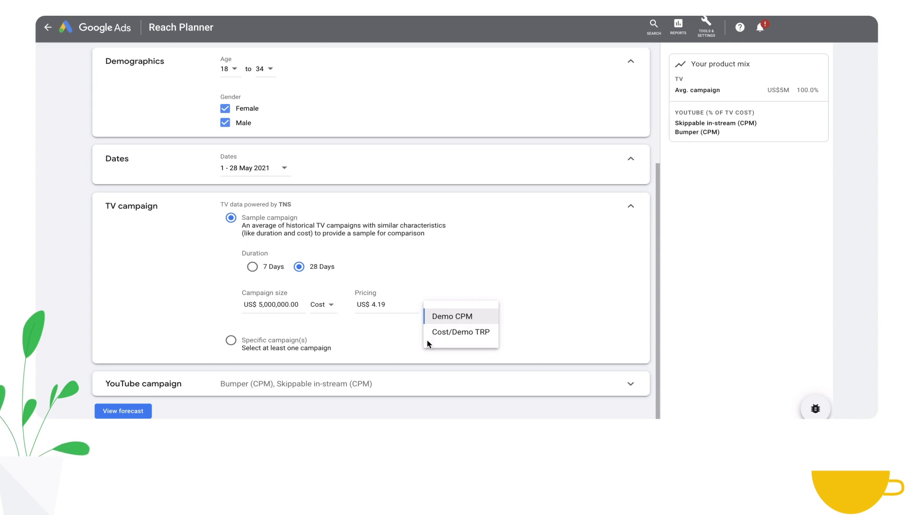
click(331, 311)
click(332, 317)
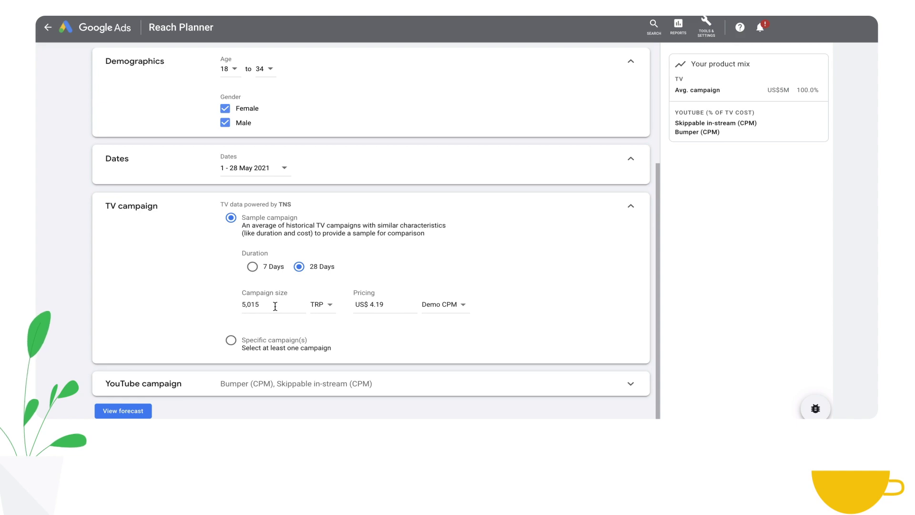
drag(275, 305, 236, 305)
text(1)
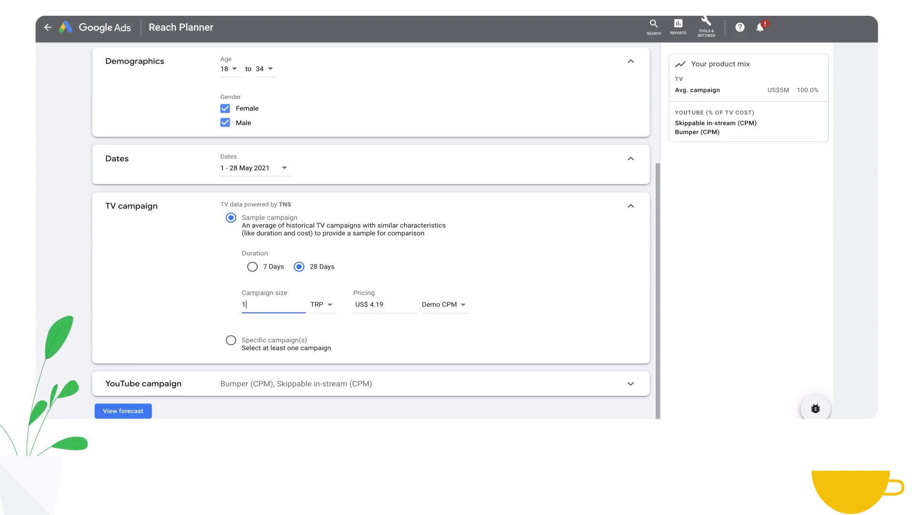
text(000)
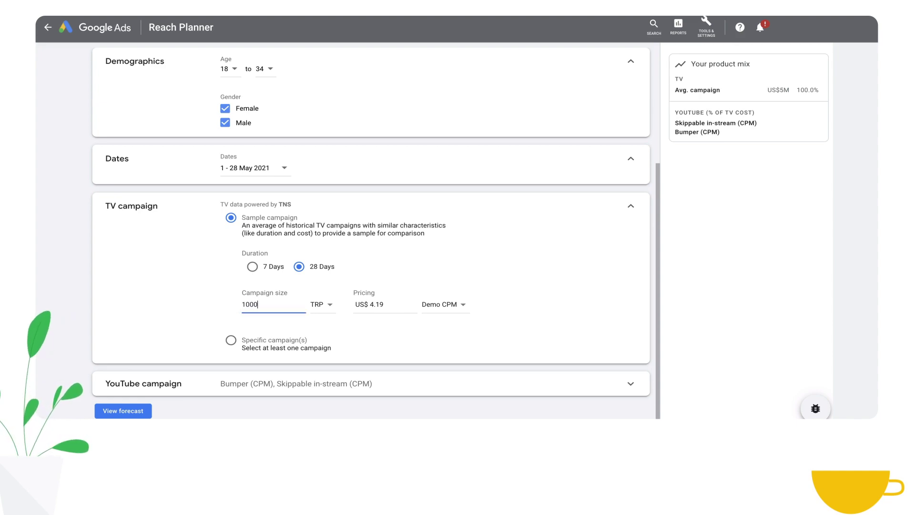
click(447, 314)
click(445, 331)
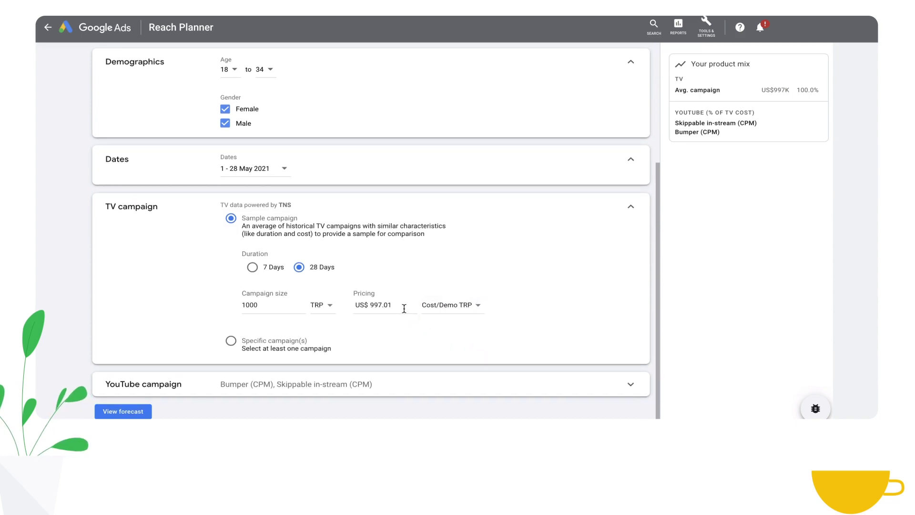
drag(400, 307, 368, 306)
text(800)
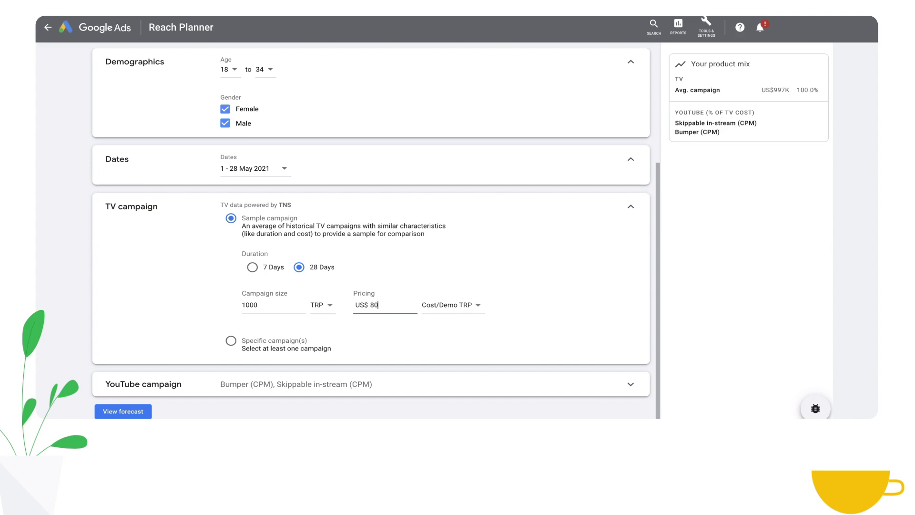
- Uncheck the >30s creative type in the YouTube campaign settings
click(401, 387)
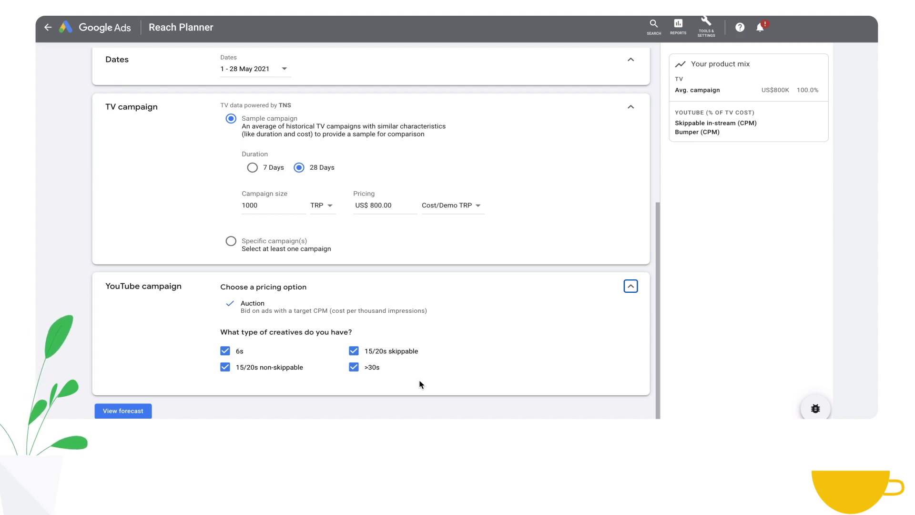
click(354, 369)
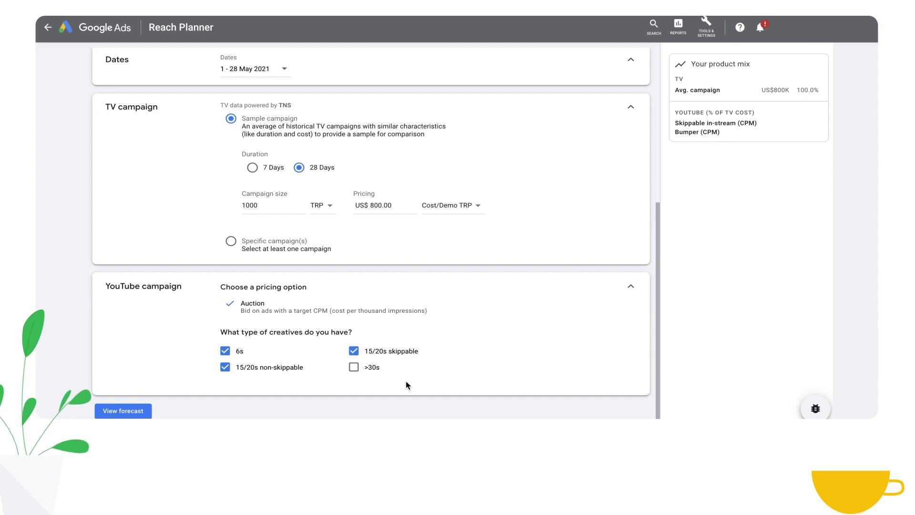